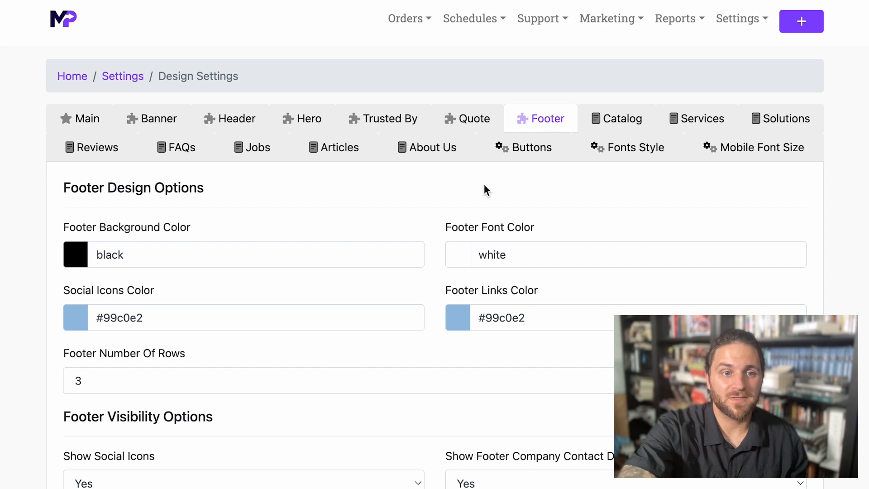
# Step: Review the footer design options and the choices for the footer number of rows, keeping 3 selected
pyautogui.scroll(-2, 483, 186)
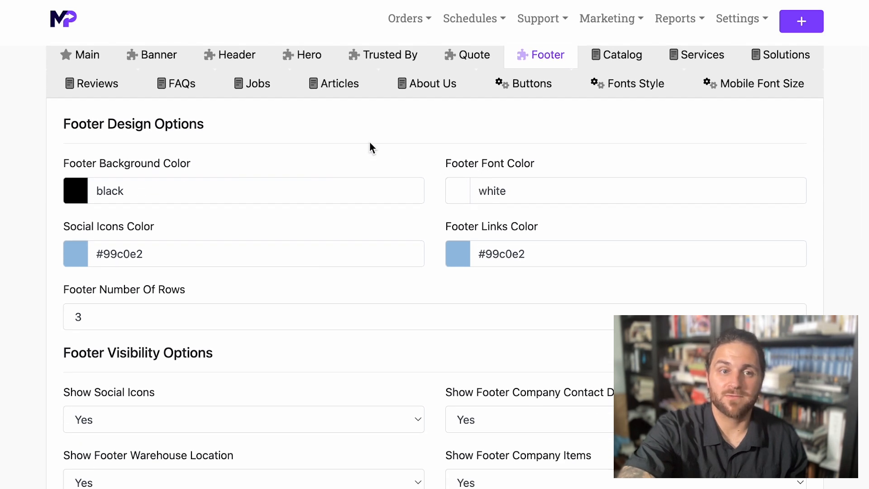
pyautogui.scroll(-1, 371, 148)
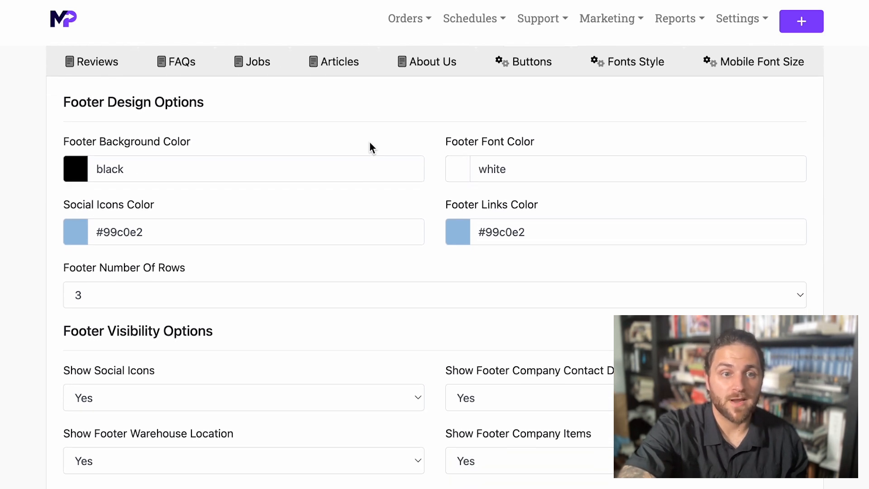
pyautogui.scroll(-1, 369, 142)
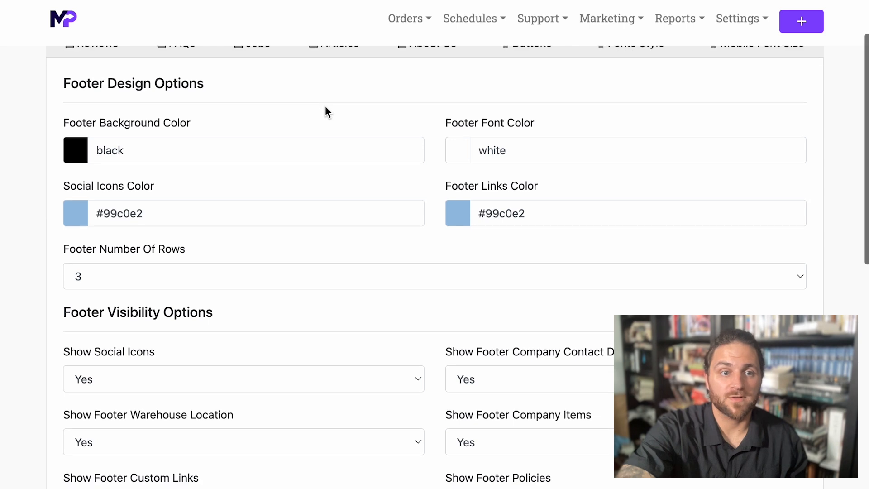
pyautogui.scroll(-1, 327, 111)
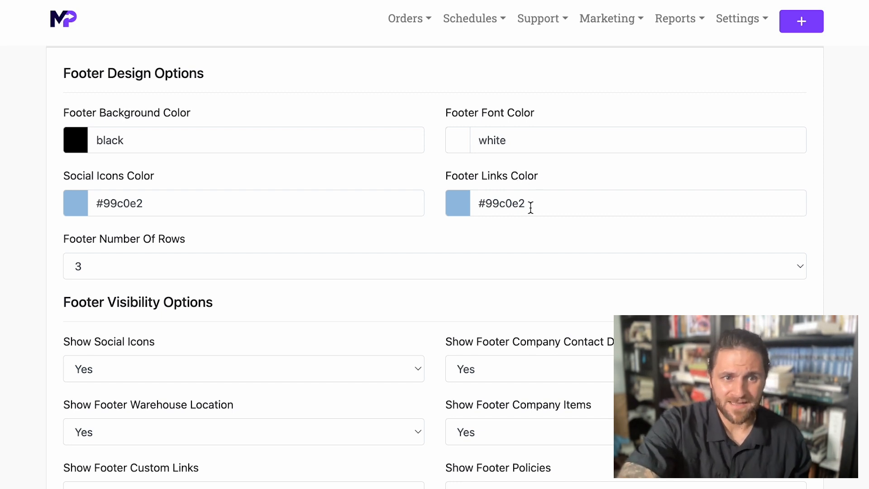
pyautogui.click(557, 274)
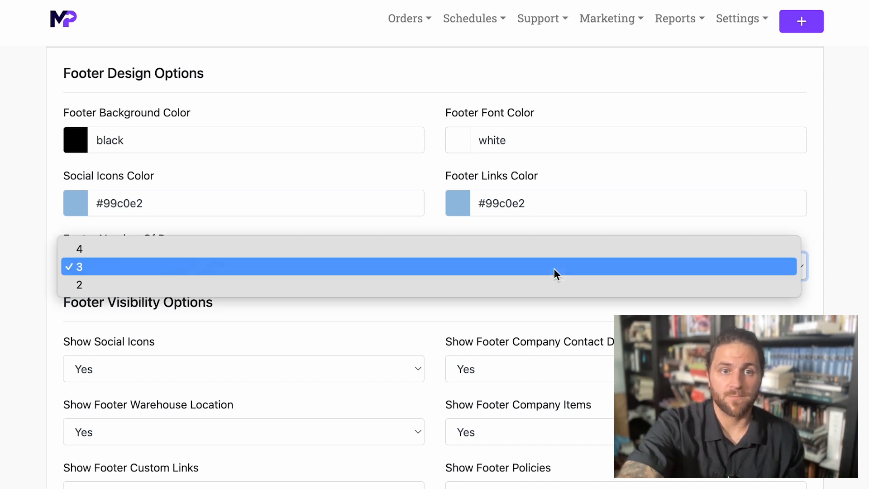
pyautogui.click(554, 268)
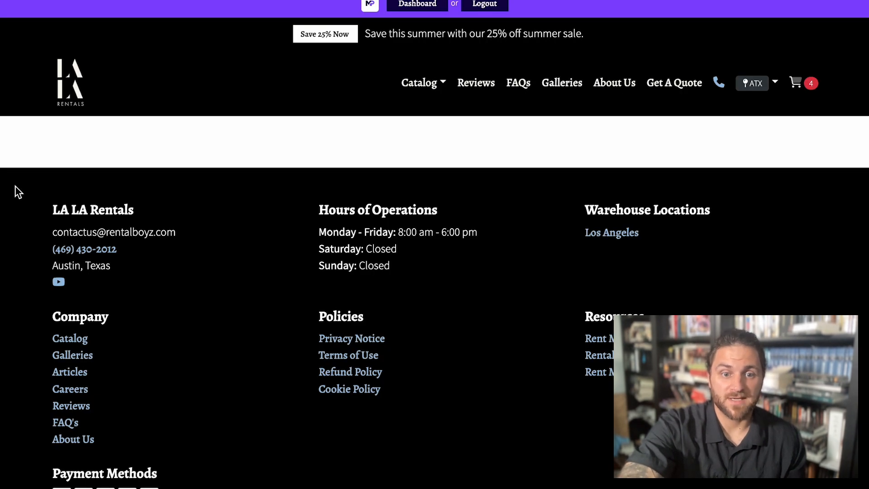
# Step: Examine the website footer from top to bottom, including its row layout, company contact details and hours of operations
pyautogui.scroll(-4, 434, 299)
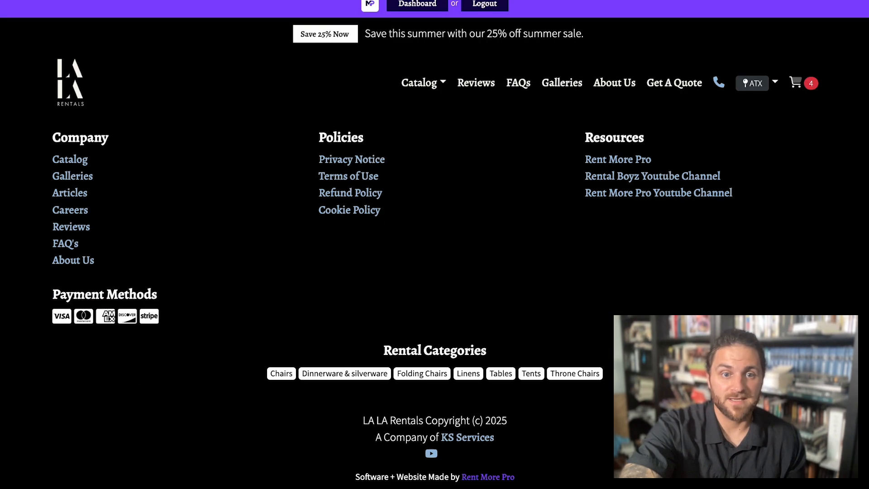
pyautogui.scroll(6, 434, 299)
pyautogui.scroll(-1, 434, 299)
pyautogui.scroll(-1, 434, 299)
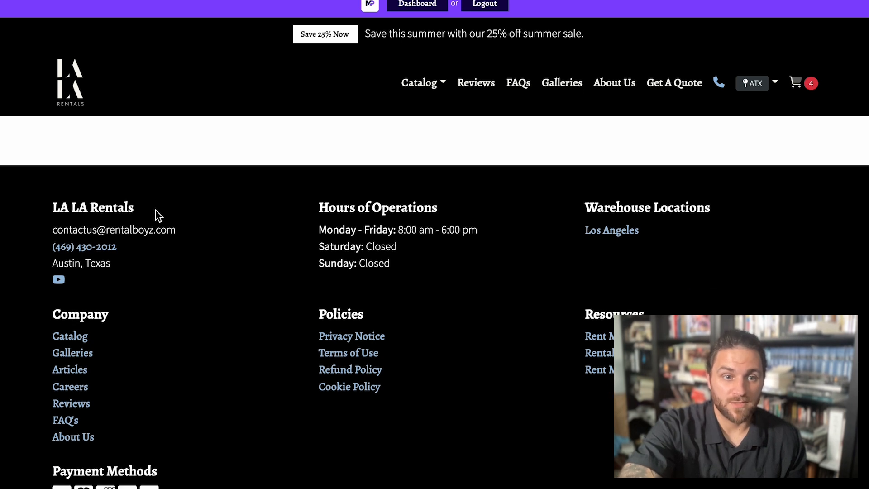
pyautogui.moveTo(45, 205)
pyautogui.mouseDown()
pyautogui.moveTo(121, 199)
pyautogui.moveTo(46, 209)
pyautogui.mouseUp()
pyautogui.click(189, 185)
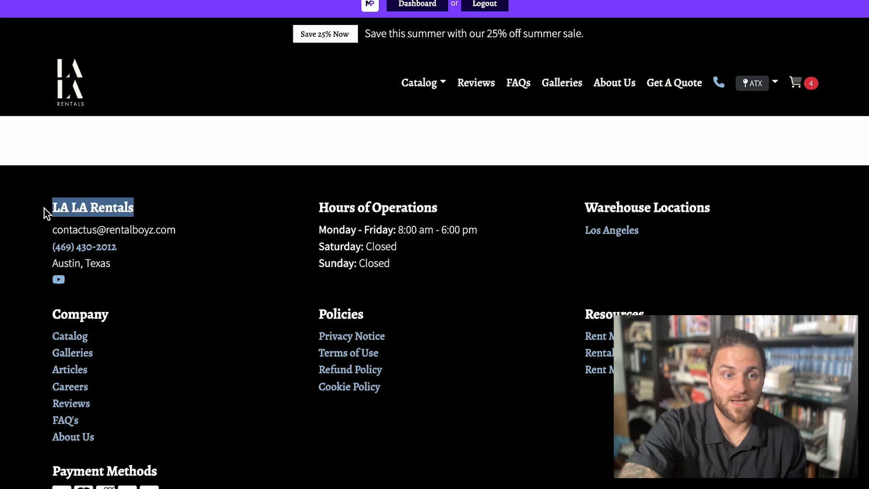
pyautogui.click(132, 210)
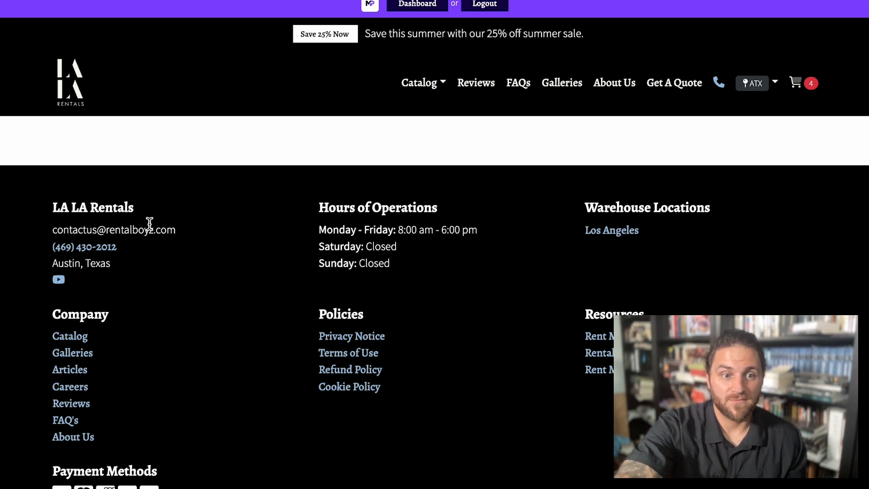
pyautogui.moveTo(182, 228); pyautogui.dragTo(56, 221)
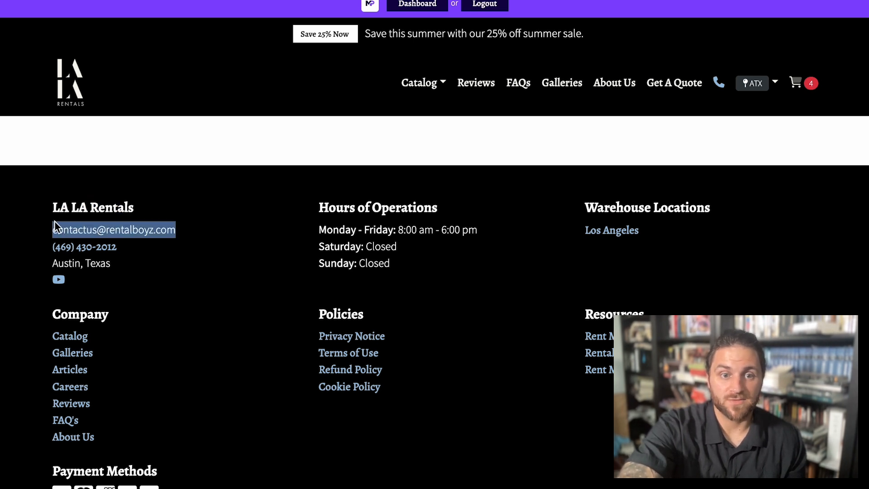
pyautogui.moveTo(406, 265); pyautogui.dragTo(327, 229)
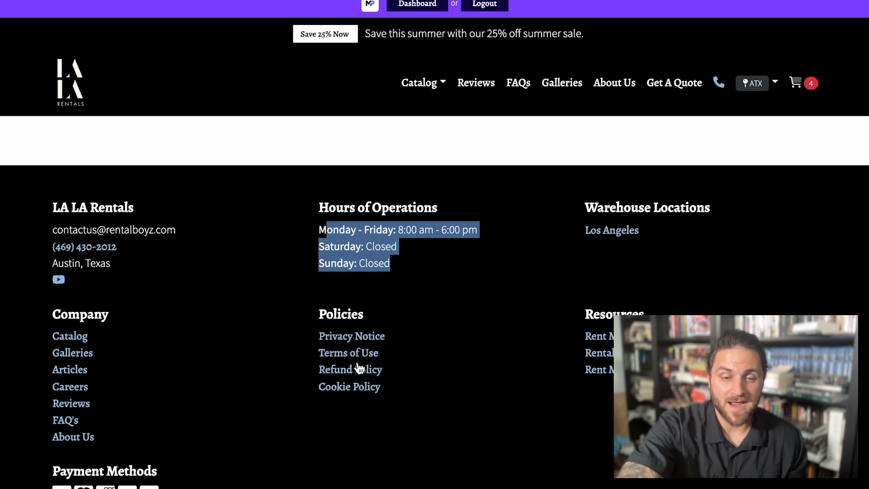
pyautogui.click(398, 395)
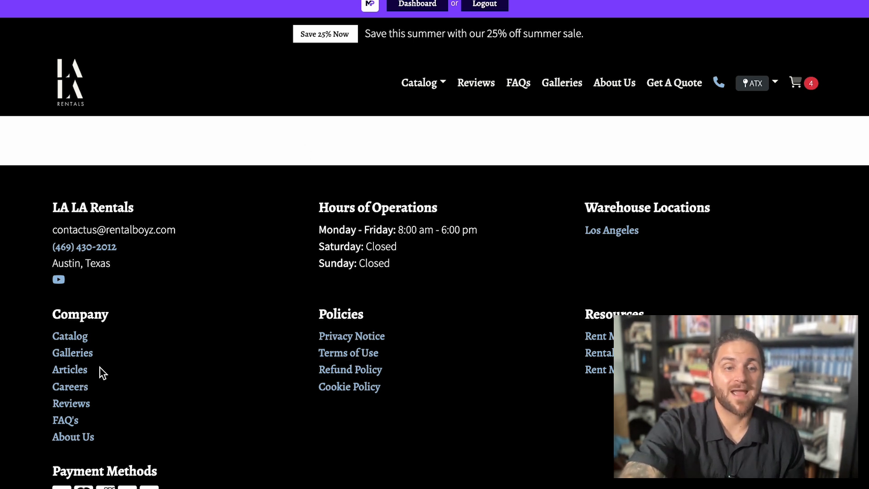
# Step: Review the Show Social Icons visibility option in the design settings and locate the social icons in the website footer
pyautogui.click(253, 1)
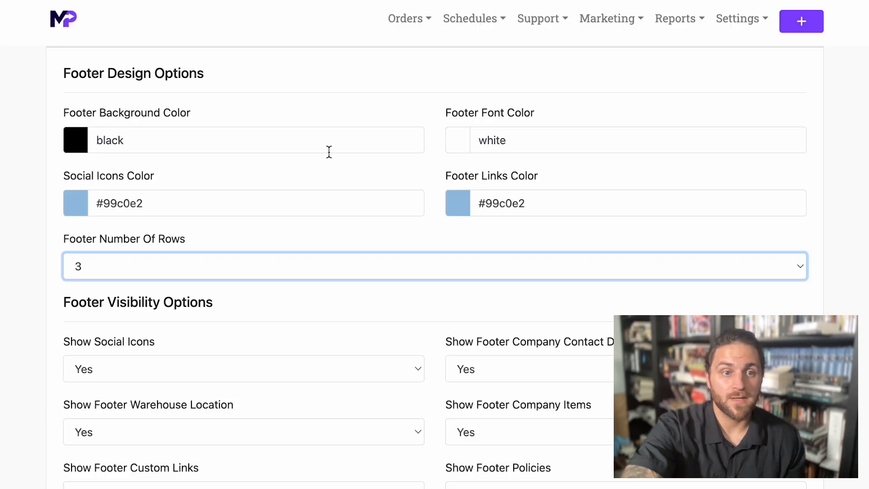
pyautogui.scroll(-5, 336, 283)
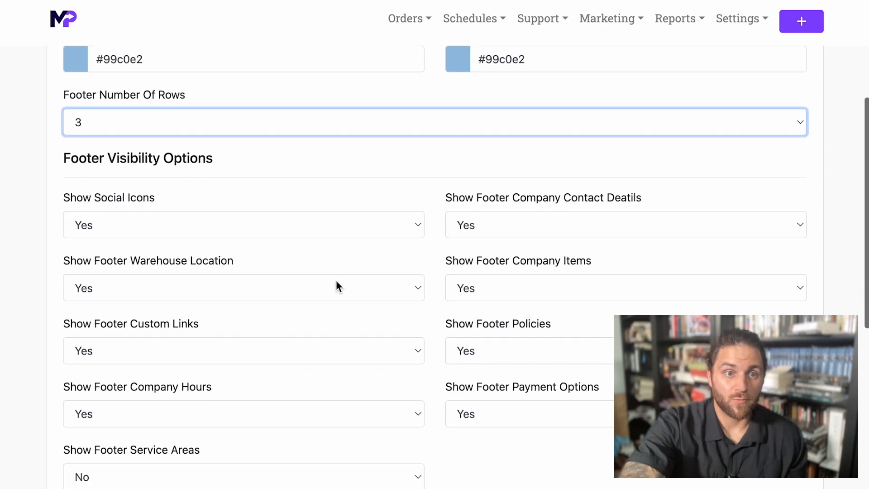
pyautogui.scroll(-2, 337, 283)
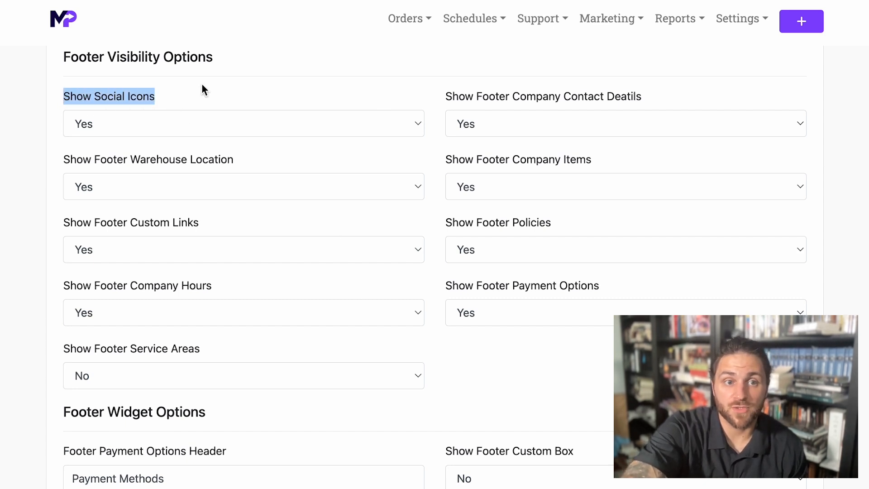
pyautogui.click(162, 95)
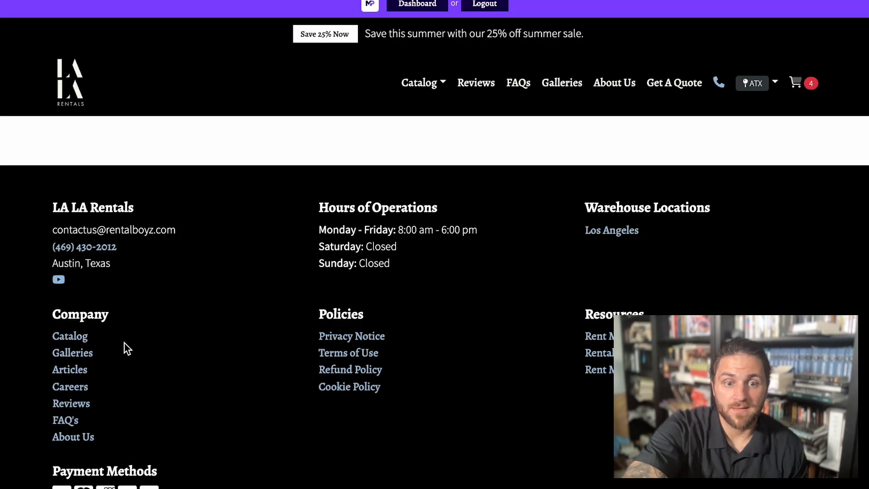
pyautogui.scroll(-4, 281, 455)
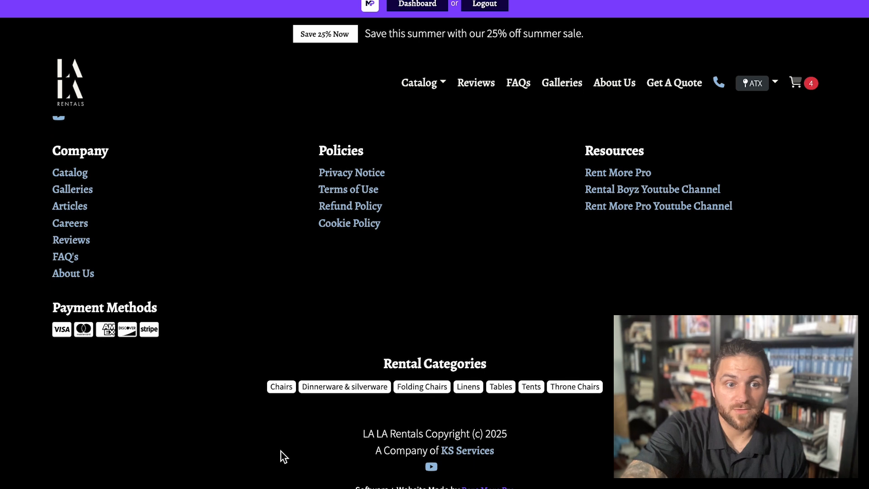
pyautogui.scroll(3, 281, 455)
pyautogui.scroll(2, 281, 451)
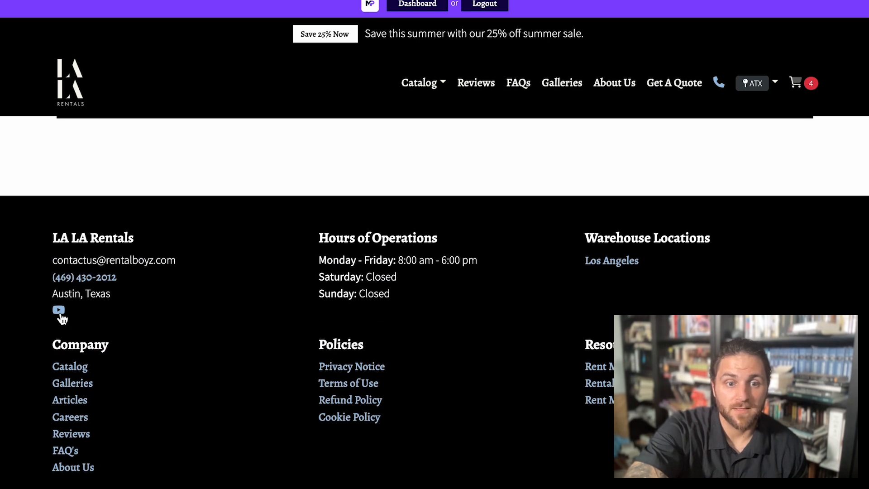
pyautogui.scroll(-2, 227, 394)
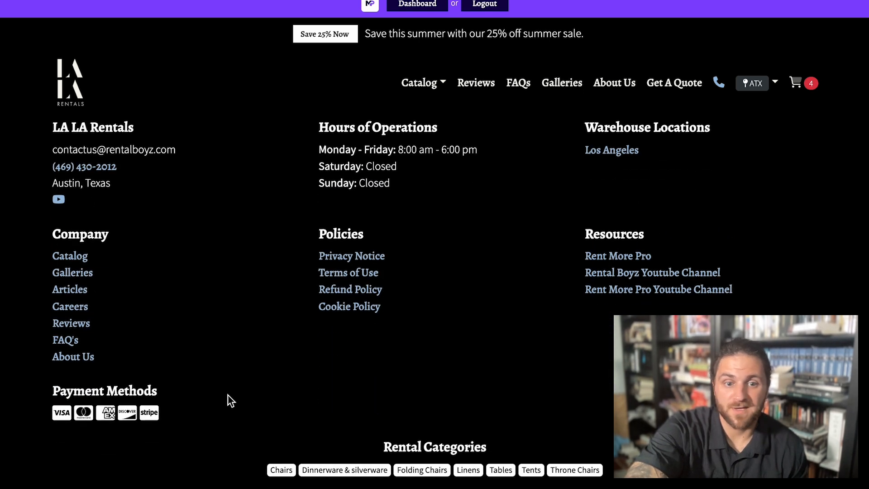
pyautogui.scroll(-2, 536, 479)
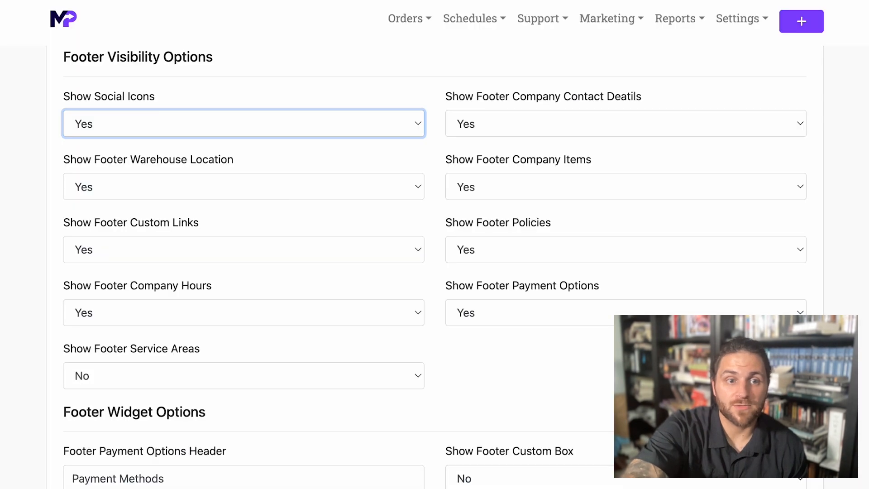
# Step: Review the Show Footer Warehouse Location option and check the Warehouse Locations section in the website footer
pyautogui.moveTo(239, 158); pyautogui.dragTo(77, 157)
pyautogui.click(129, 193)
pyautogui.click(126, 187)
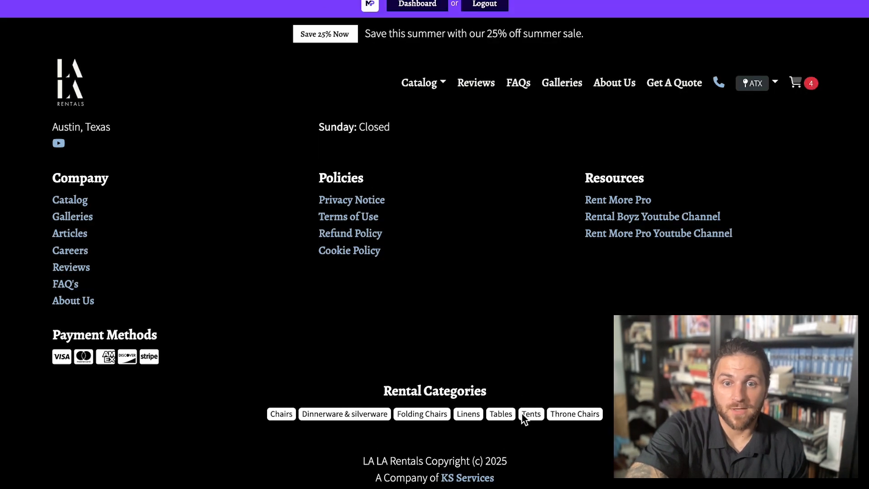
pyautogui.scroll(6, 522, 414)
pyautogui.scroll(-2, 530, 394)
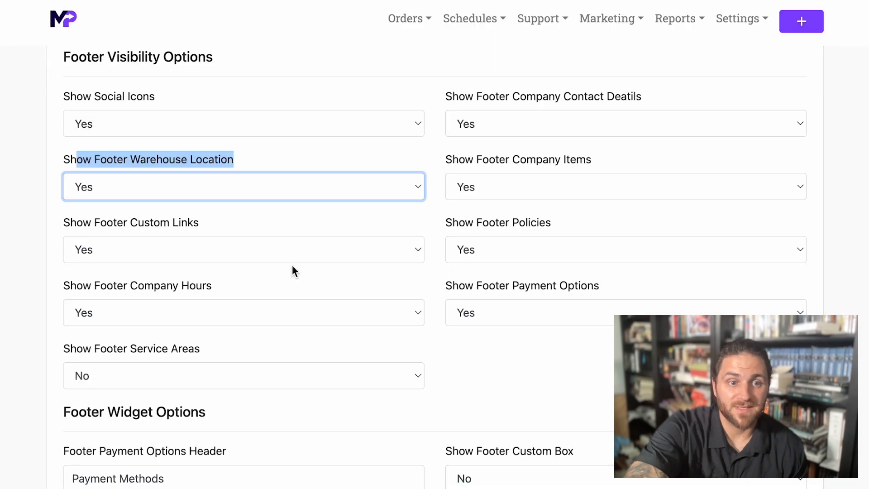
# Step: Review the Show Footer Custom Links option and check the Resources links in the website footer
pyautogui.moveTo(199, 222); pyautogui.dragTo(53, 219)
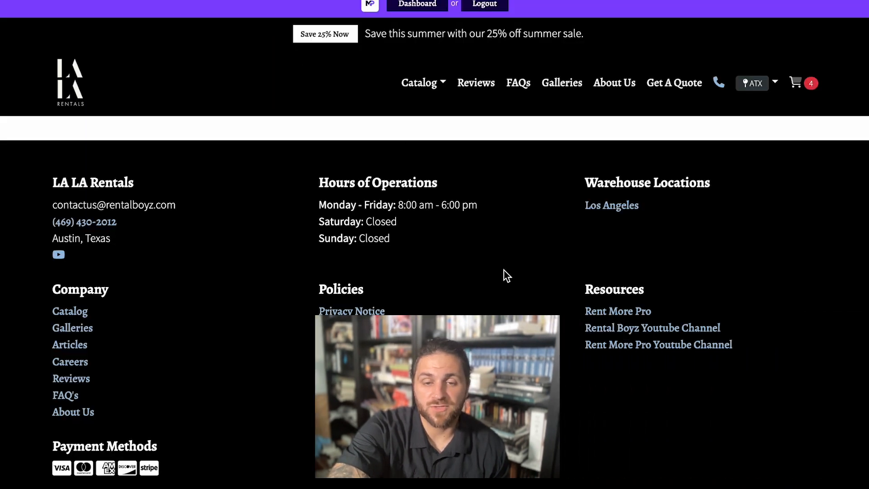
pyautogui.moveTo(577, 289); pyautogui.dragTo(645, 284)
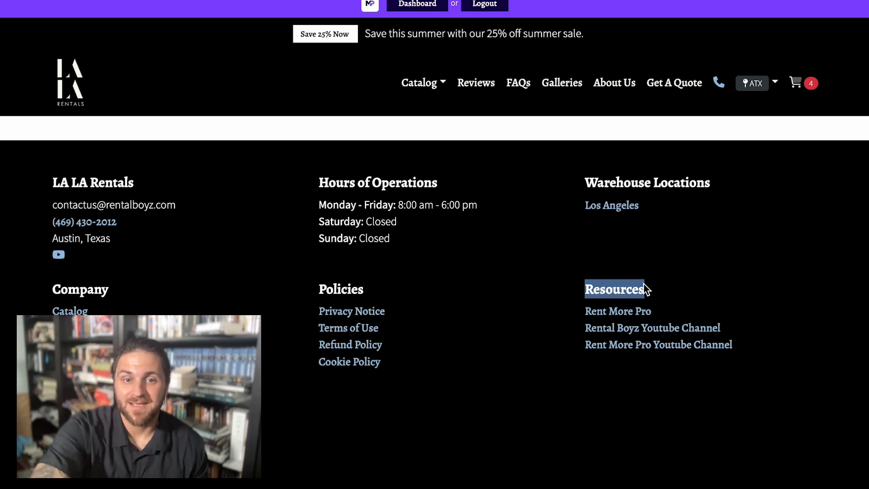
pyautogui.click(745, 344)
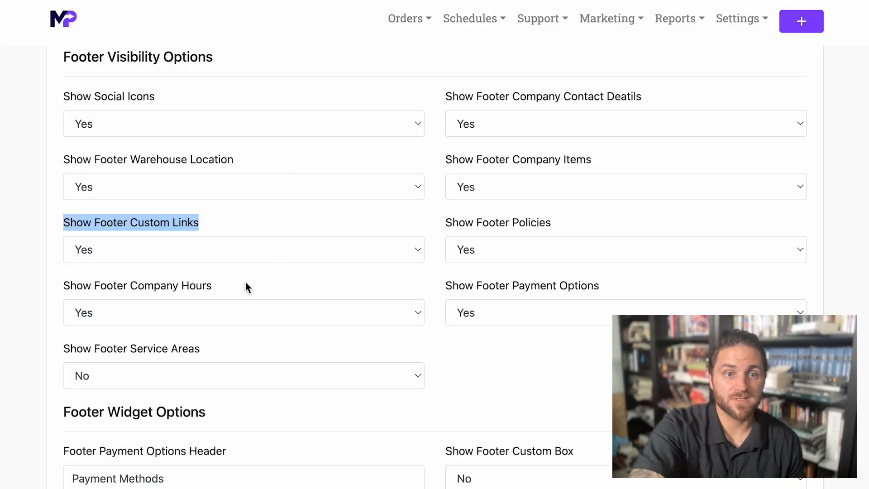
# Step: Compare the Show Footer Company Hours option with the website's Hours of Operations, and review the Show Footer Service Areas option
pyautogui.click(203, 286)
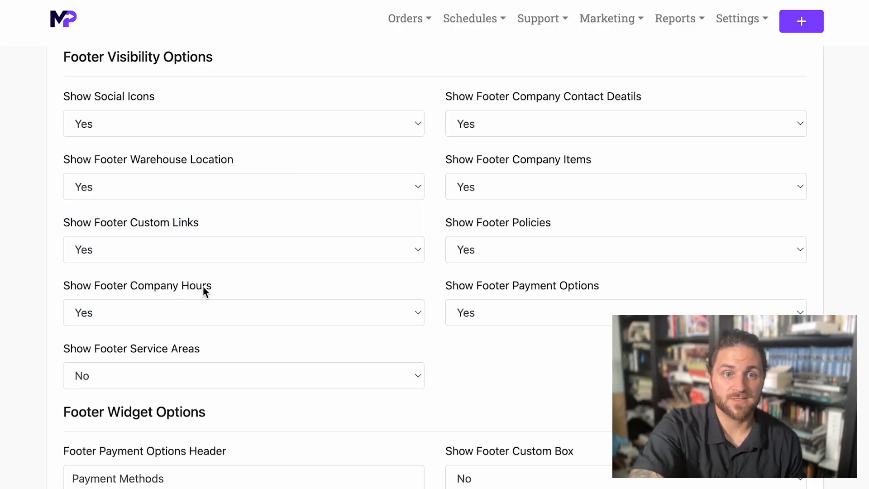
pyautogui.moveTo(234, 287); pyautogui.dragTo(96, 284)
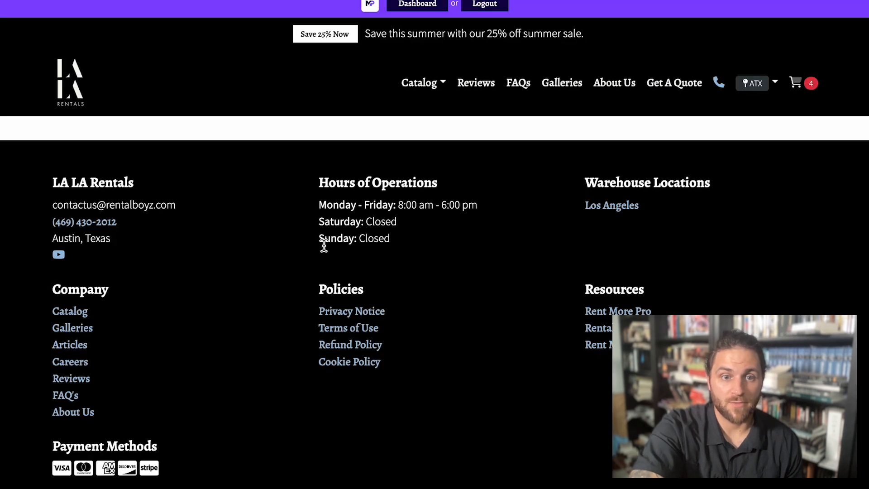
pyautogui.moveTo(406, 238); pyautogui.dragTo(346, 213)
pyautogui.click(430, 241)
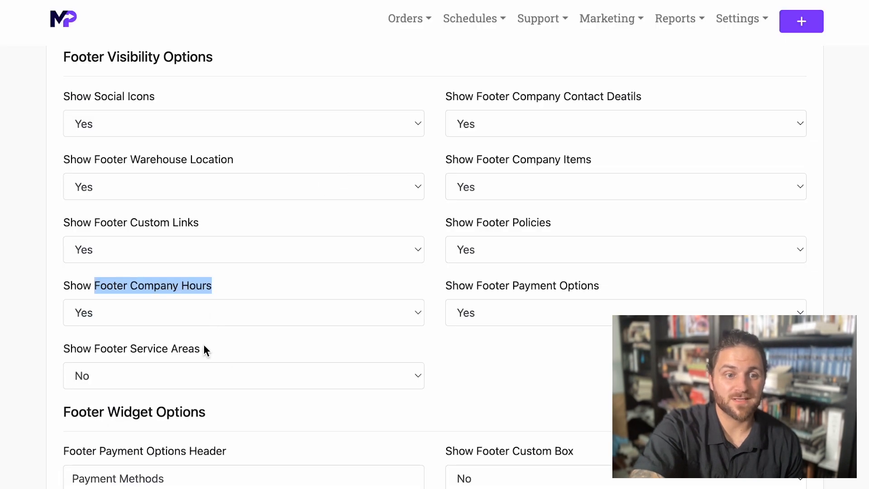
pyautogui.click(205, 370)
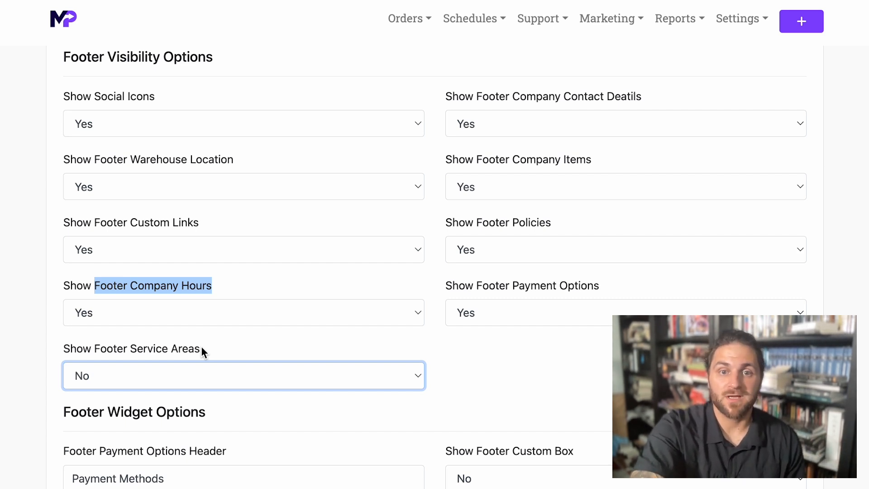
# Step: Review the footer company contact details option and compare it with the contact block in the website footer
pyautogui.moveTo(658, 96); pyautogui.dragTo(437, 97)
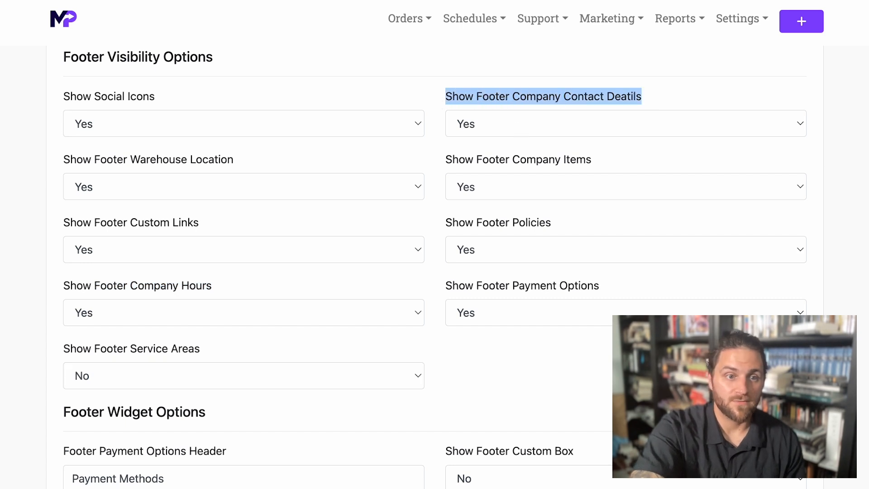
pyautogui.click(379, 1)
pyautogui.moveTo(100, 235); pyautogui.dragTo(54, 212)
pyautogui.click(194, 258)
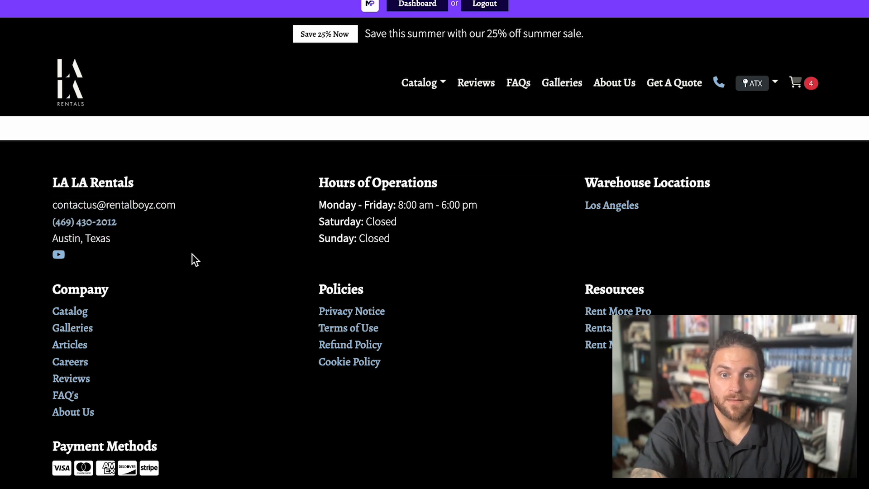
pyautogui.click(290, 1)
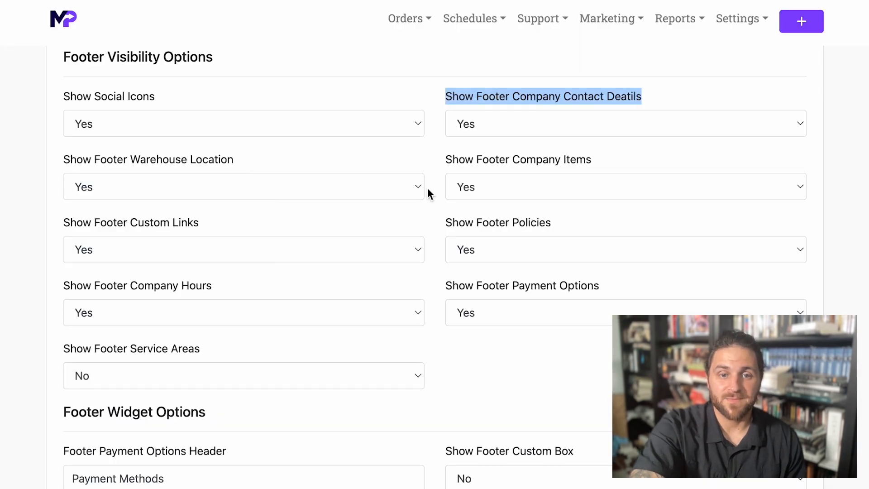
# Step: Review the Show Footer Company Items option and compare it with the Company links in the website footer
pyautogui.click(579, 181)
pyautogui.click(579, 187)
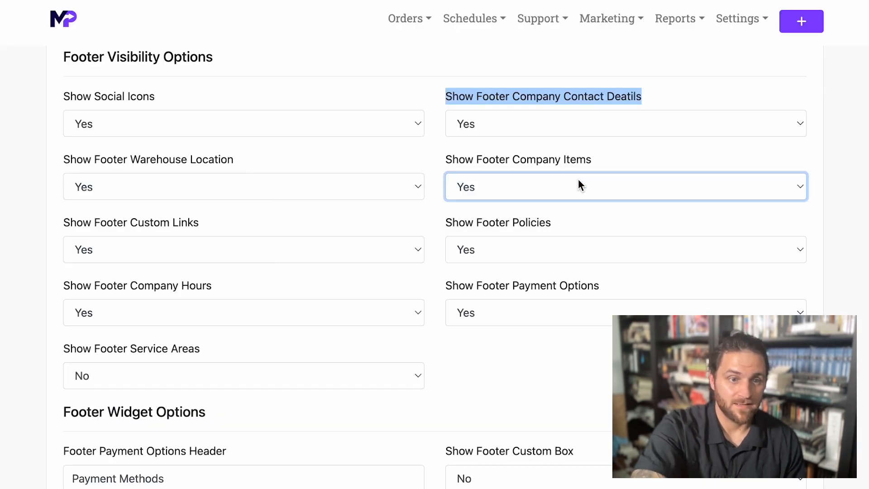
pyautogui.hotkey('ctrl', 'Tab')
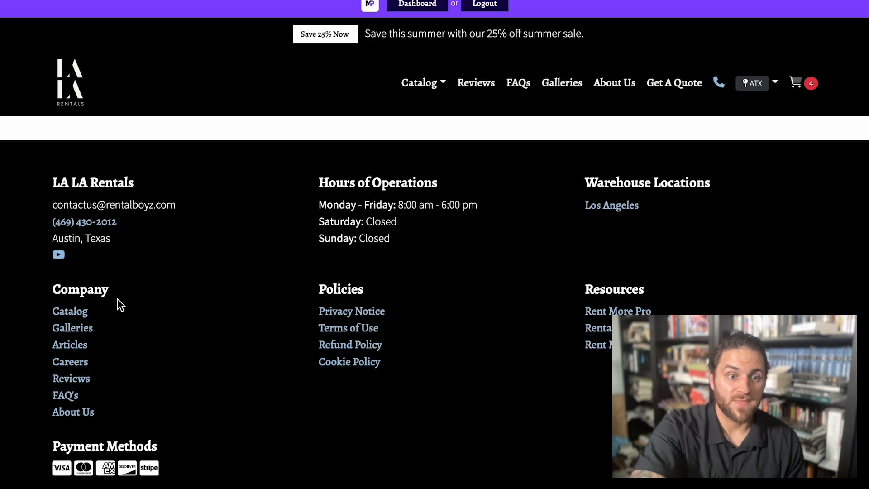
pyautogui.moveTo(122, 297); pyautogui.dragTo(35, 298)
pyautogui.moveTo(116, 411); pyautogui.dragTo(47, 311)
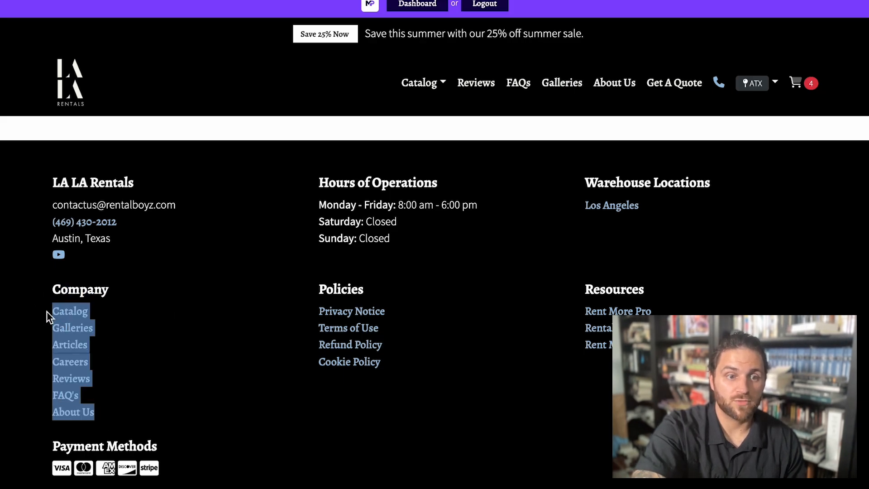
pyautogui.click(110, 314)
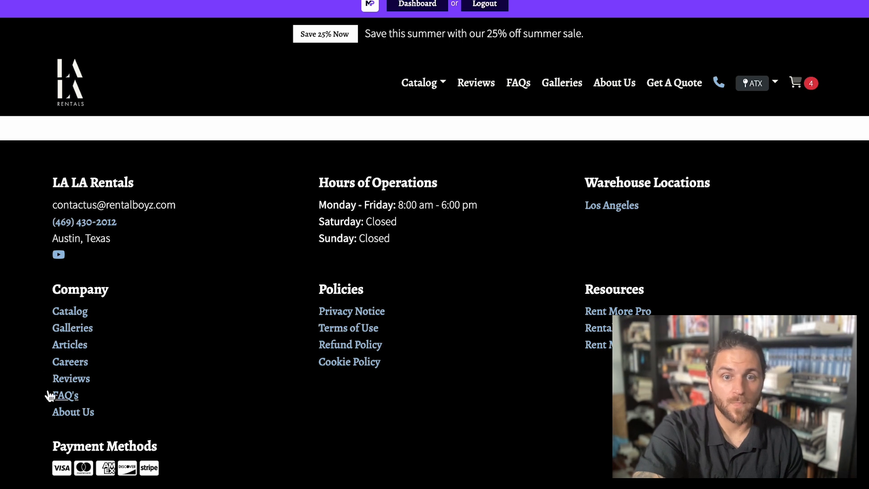
pyautogui.hotkey('ctrl', 'Tab')
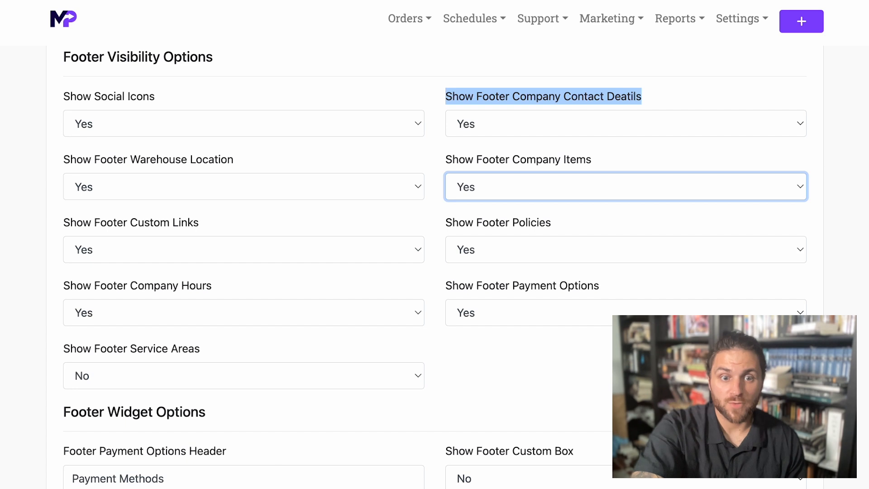
# Step: Check the Policies links in the website footer and review the matching Show Footer Policies option
pyautogui.hotkey('ctrl', 'Tab')
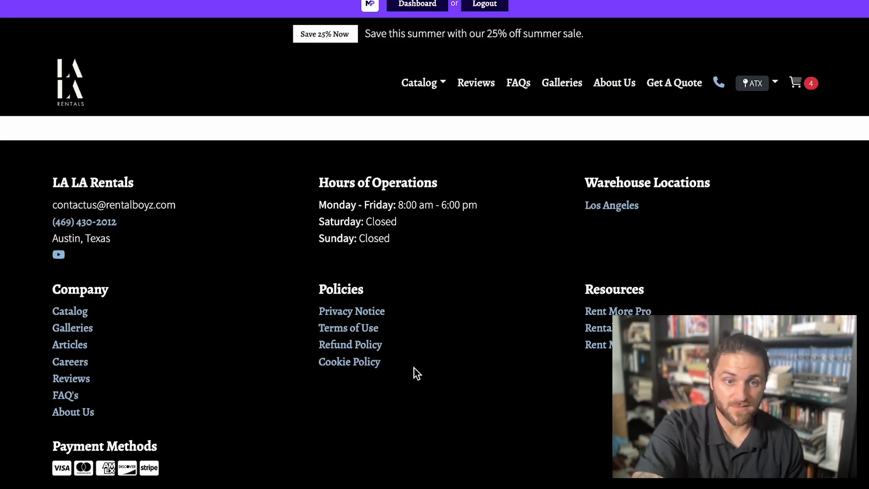
pyautogui.moveTo(363, 290); pyautogui.dragTo(316, 313)
pyautogui.click(401, 375)
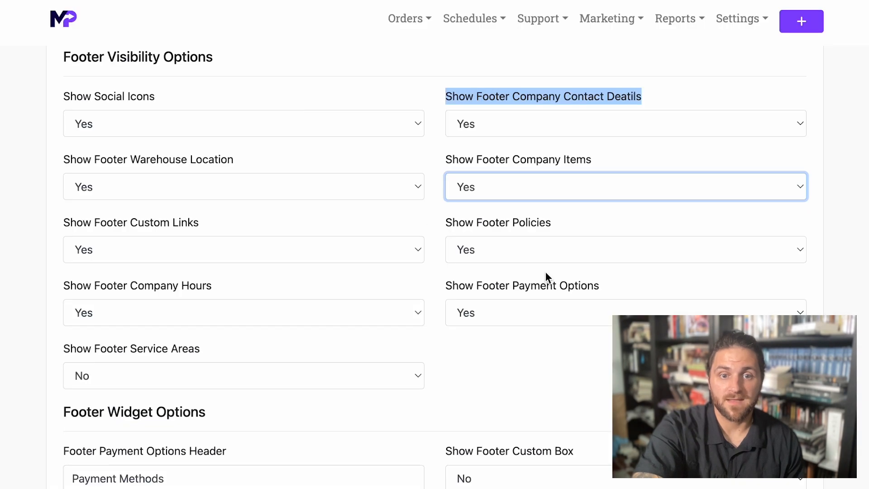
pyautogui.click(553, 255)
pyautogui.click(554, 254)
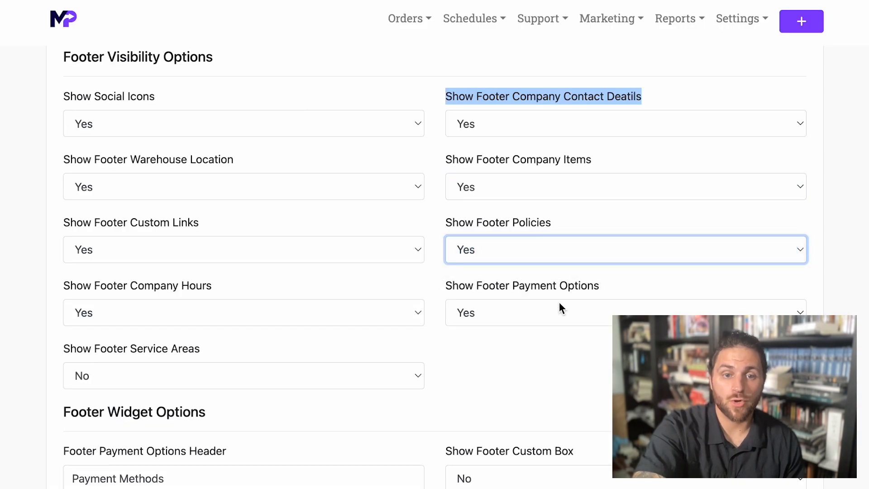
# Step: Review the Show Footer Payment Options setting and check the Payment Methods section in the website footer
pyautogui.click(558, 302)
pyautogui.click(559, 311)
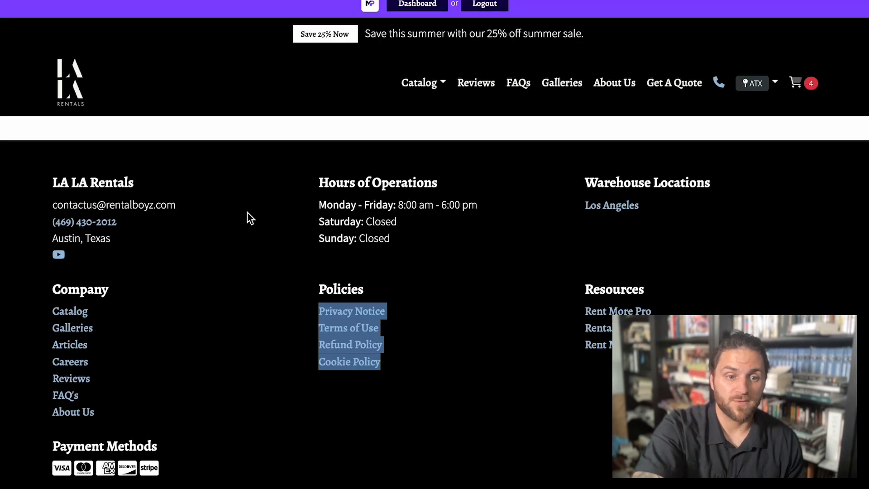
pyautogui.moveTo(164, 451); pyautogui.dragTo(51, 442)
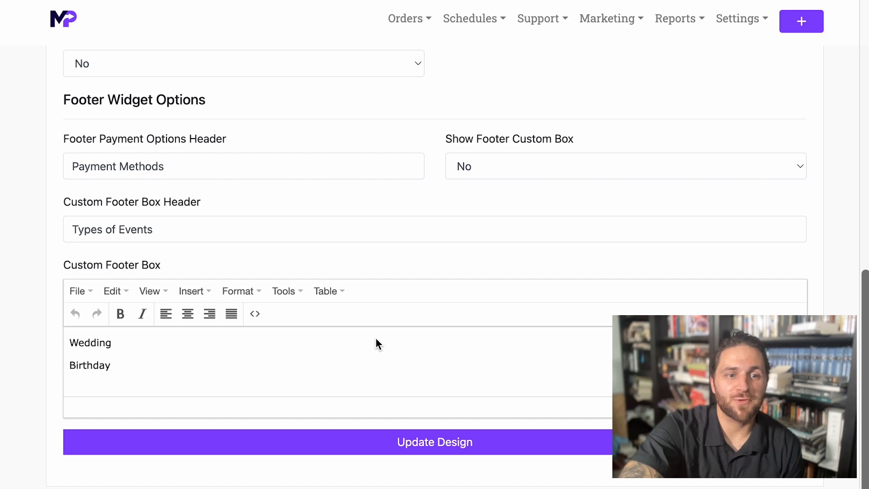
# Step: Review the Footer Widget Options, focusing on the text of the Footer Payment Options Header
pyautogui.scroll(4, 375, 254)
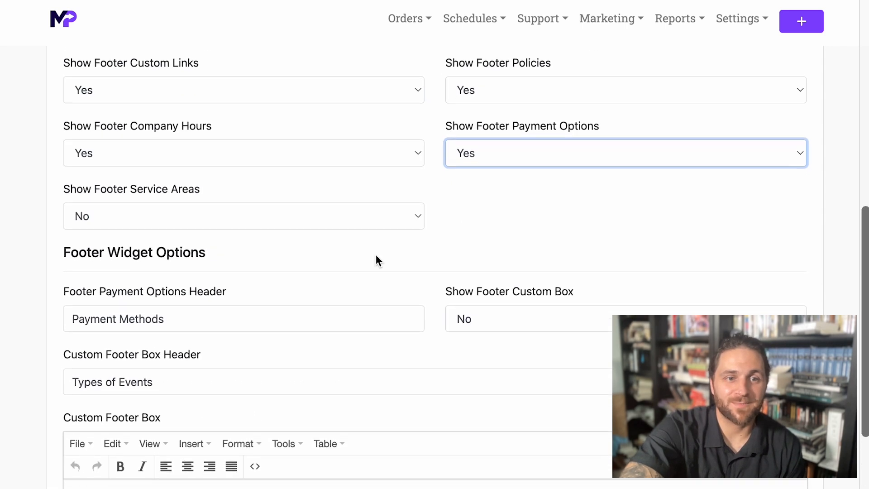
pyautogui.scroll(-3, 376, 259)
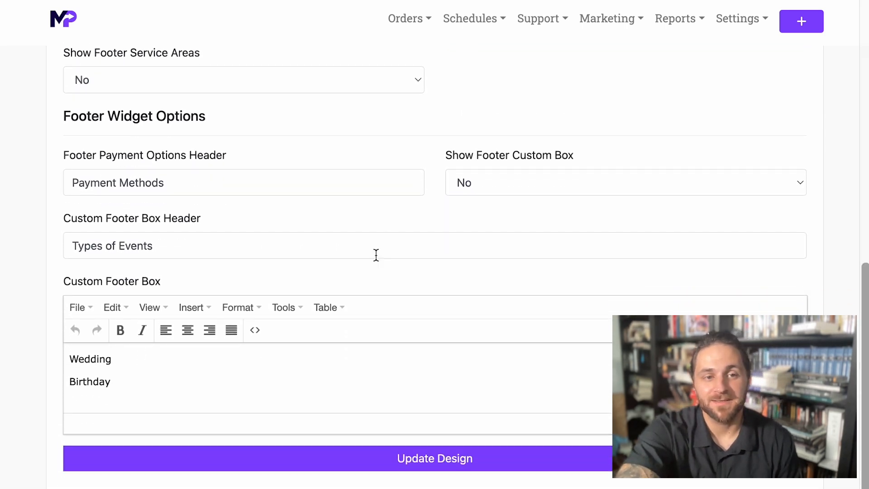
pyautogui.scroll(-1, 376, 255)
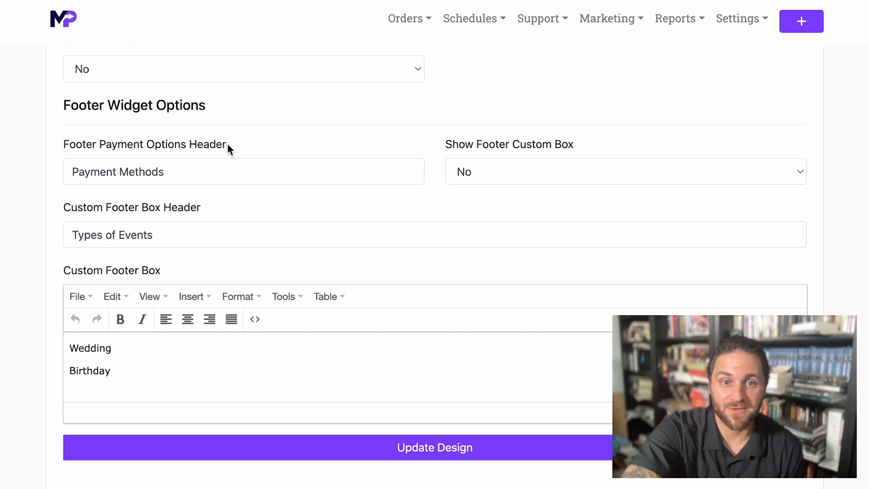
pyautogui.scroll(2, 413, 108)
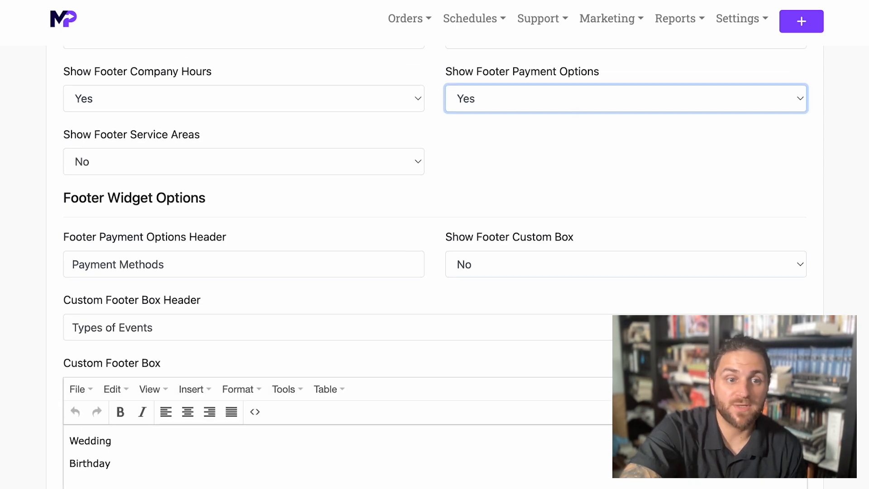
pyautogui.scroll(-1, 309, 274)
pyautogui.click(233, 206)
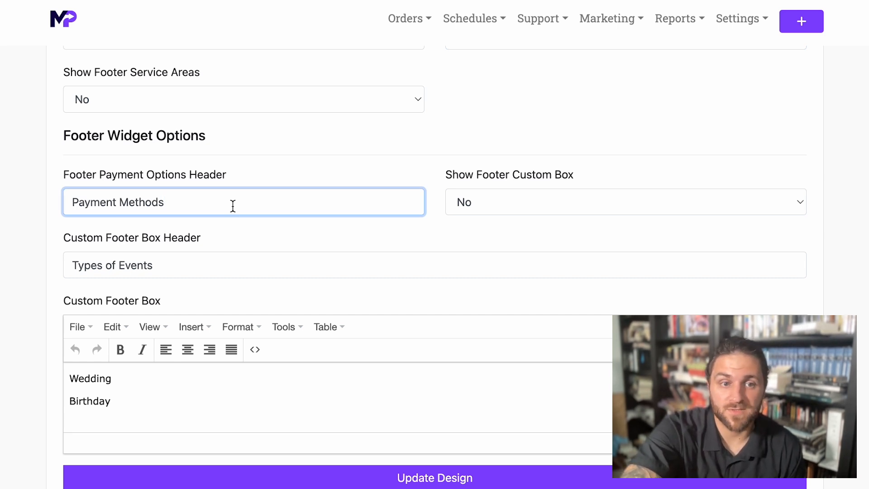
pyautogui.doubleClick(233, 206)
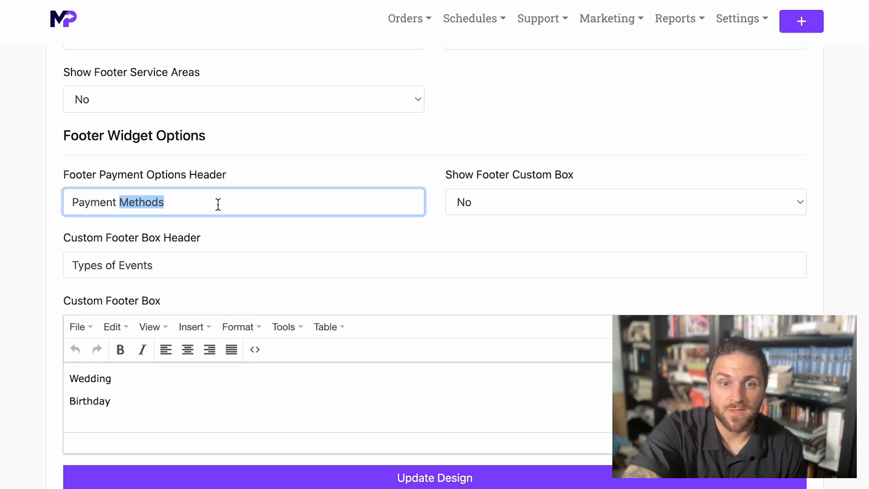
# Step: Try Yes for Show Footer Custom Box, and set the option back to No
pyautogui.click(512, 202)
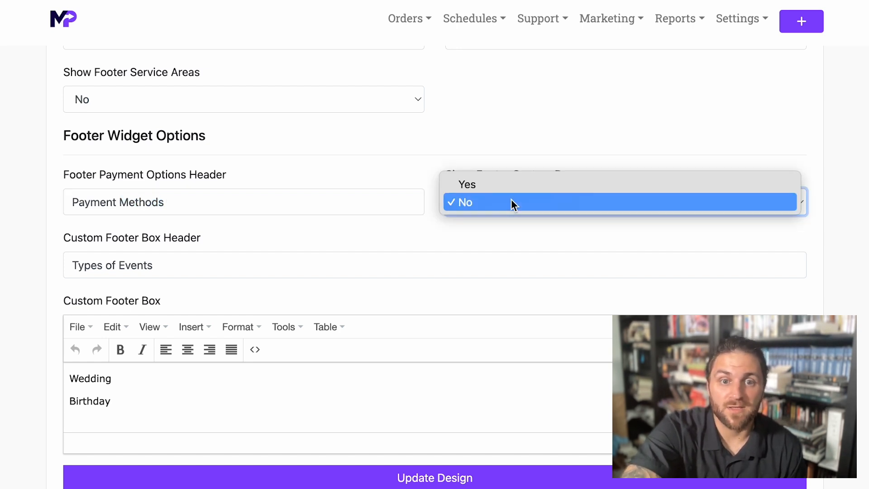
pyautogui.click(345, 200)
pyautogui.click(503, 205)
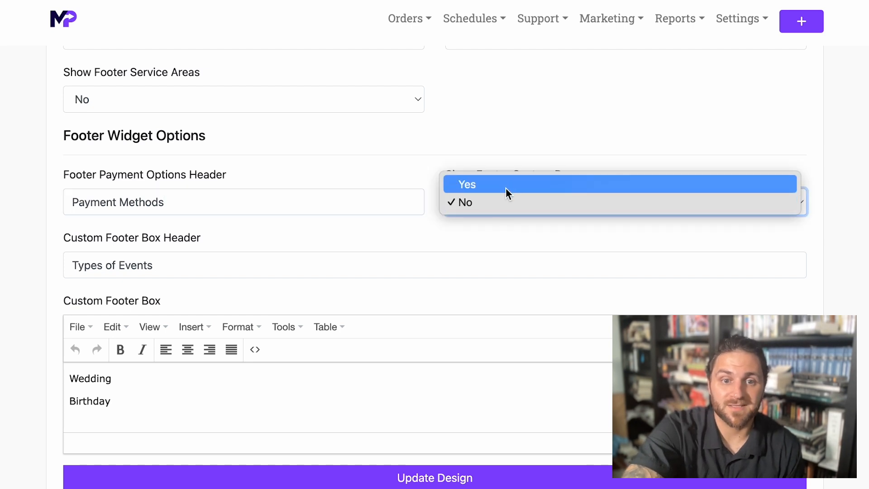
pyautogui.press('Escape')
pyautogui.click(510, 207)
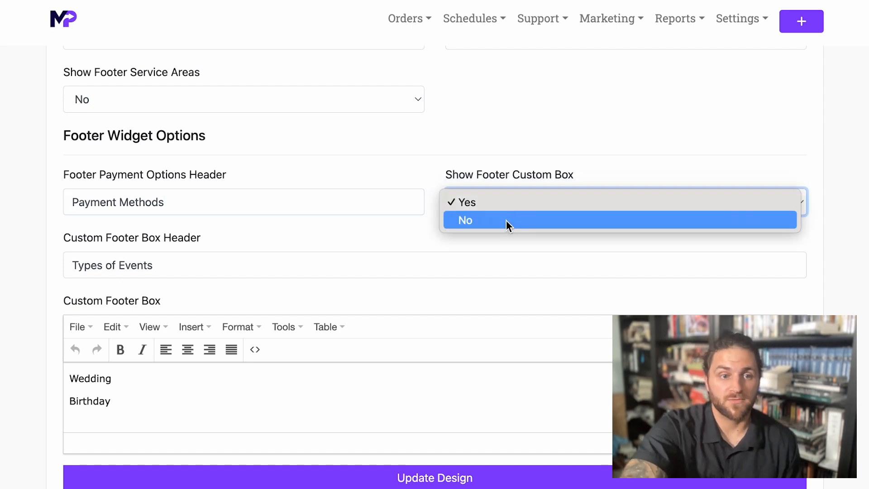
pyautogui.click(507, 221)
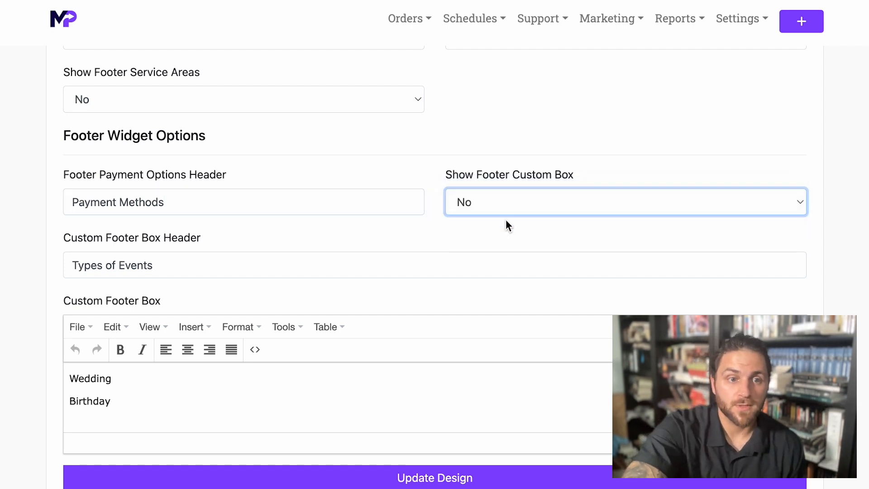
# Step: Review the Custom Footer Box Header text and check the matching Types of Events section in the website footer
pyautogui.click(435, 270)
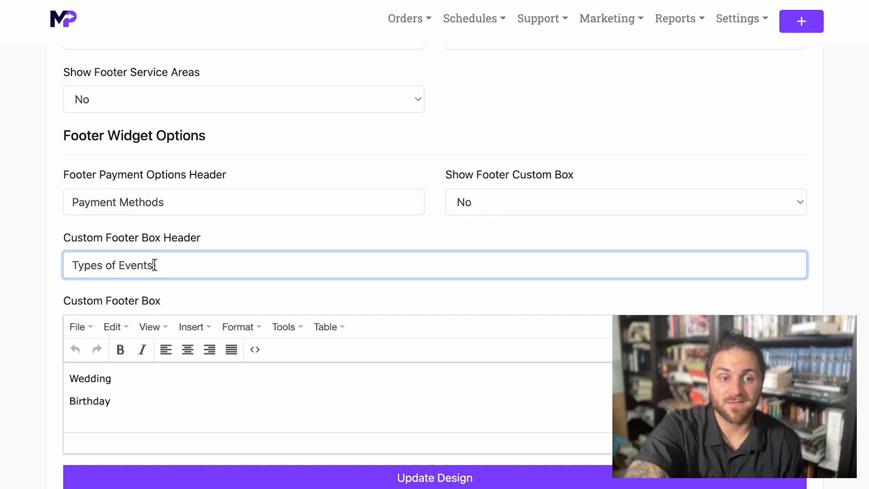
pyautogui.moveTo(164, 267); pyautogui.dragTo(72, 266)
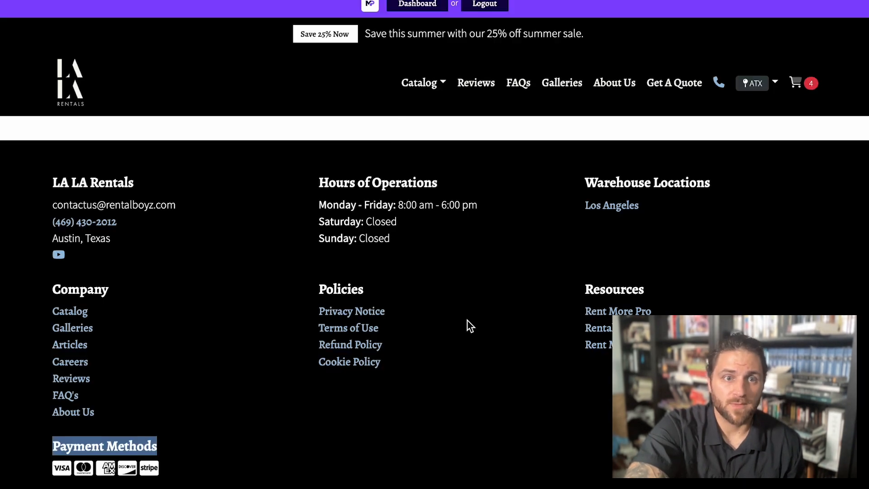
pyautogui.scroll(1, 468, 320)
pyautogui.scroll(-1, 467, 320)
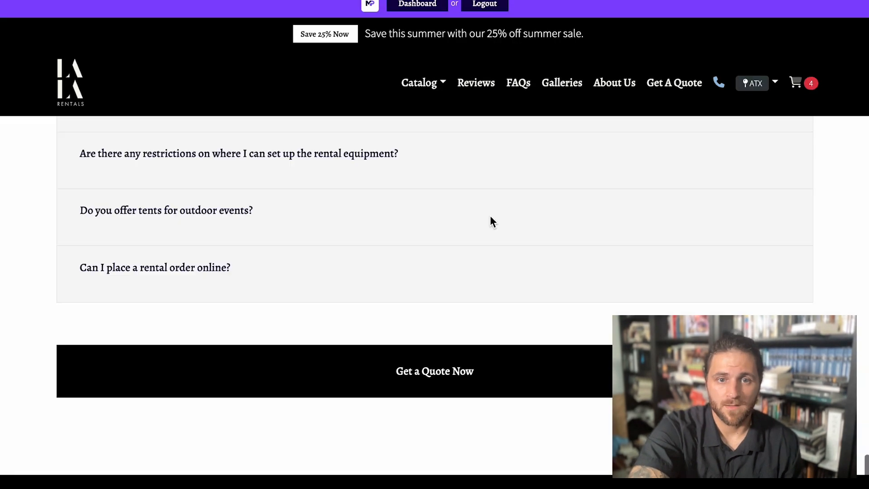
pyautogui.scroll(-3, 491, 216)
pyautogui.scroll(-5, 490, 215)
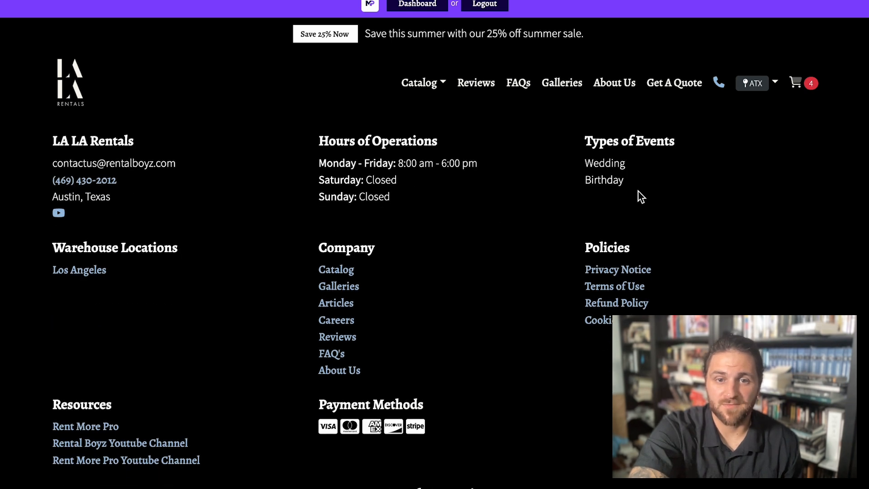
pyautogui.moveTo(625, 181); pyautogui.dragTo(602, 156)
pyautogui.click(578, 140)
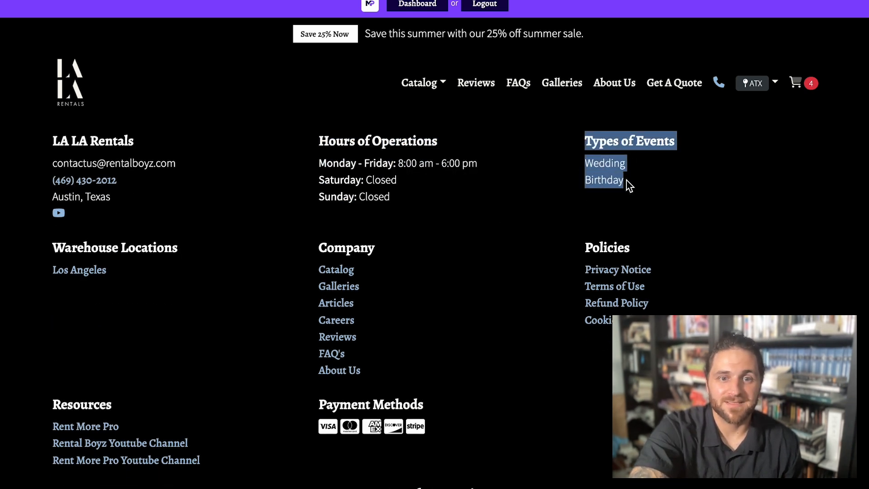
# Step: Reopen the footer section of the Design Settings and submit the design update
pyautogui.click(258, 0)
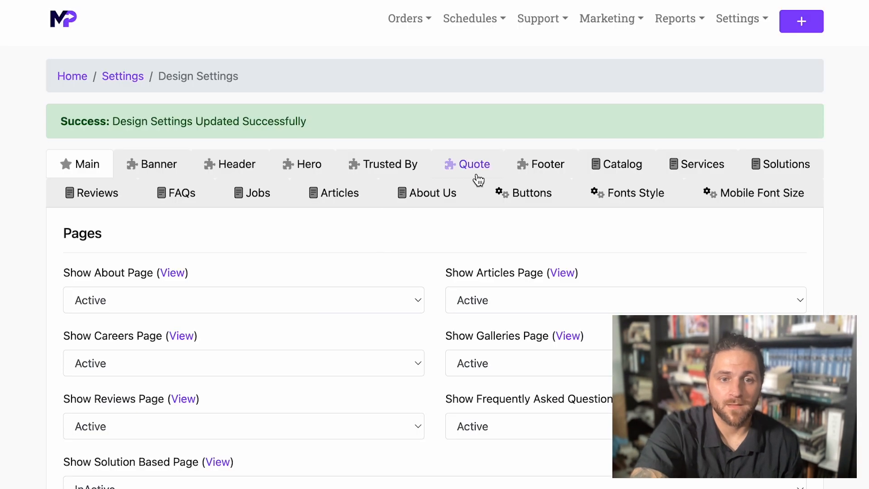
pyautogui.click(538, 178)
pyautogui.scroll(-10, 574, 450)
pyautogui.scroll(3, 490, 192)
pyautogui.scroll(-1, 492, 184)
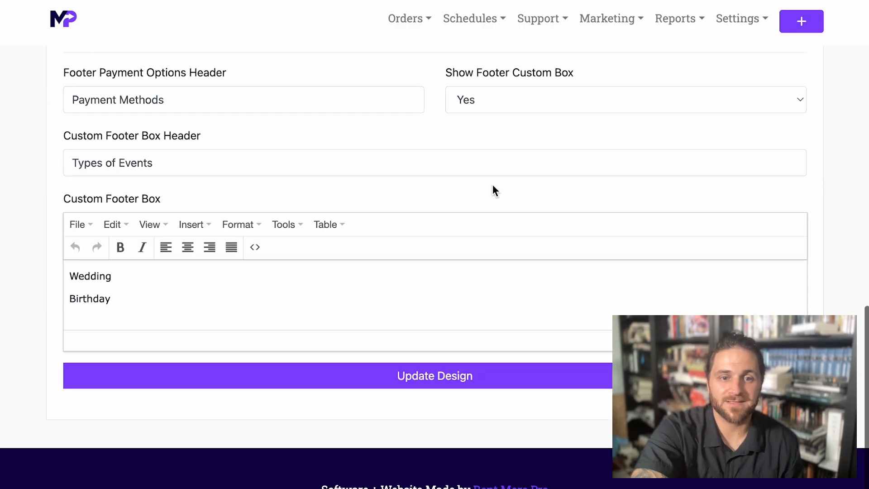
pyautogui.scroll(-1, 480, 253)
pyautogui.click(456, 330)
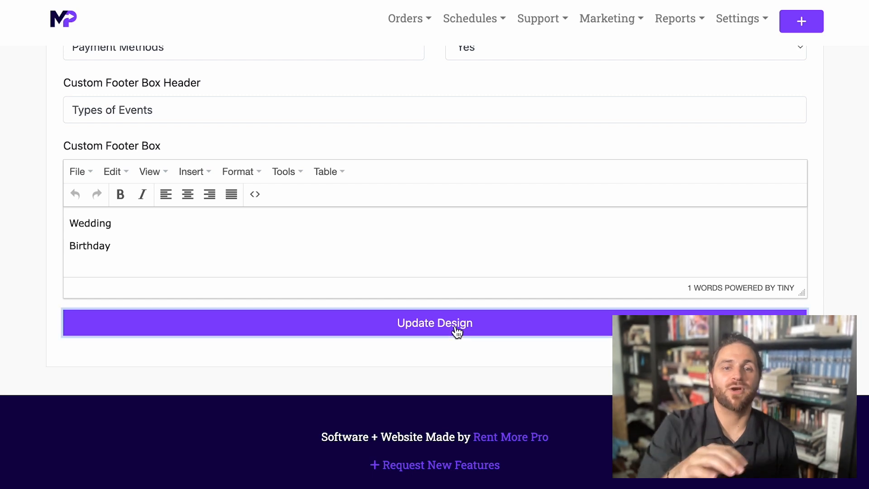